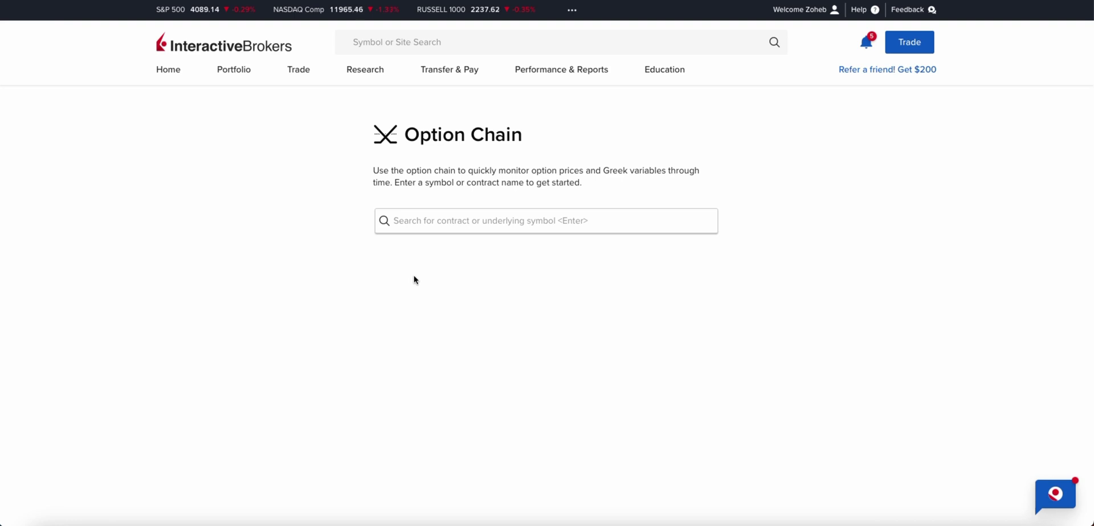
# Search 'GO' in the option chain lookup and select GOOG (Alphabet Inc-CL C).
pyautogui.click(298, 69)
pyautogui.click(547, 220)
pyautogui.write('GOOG')
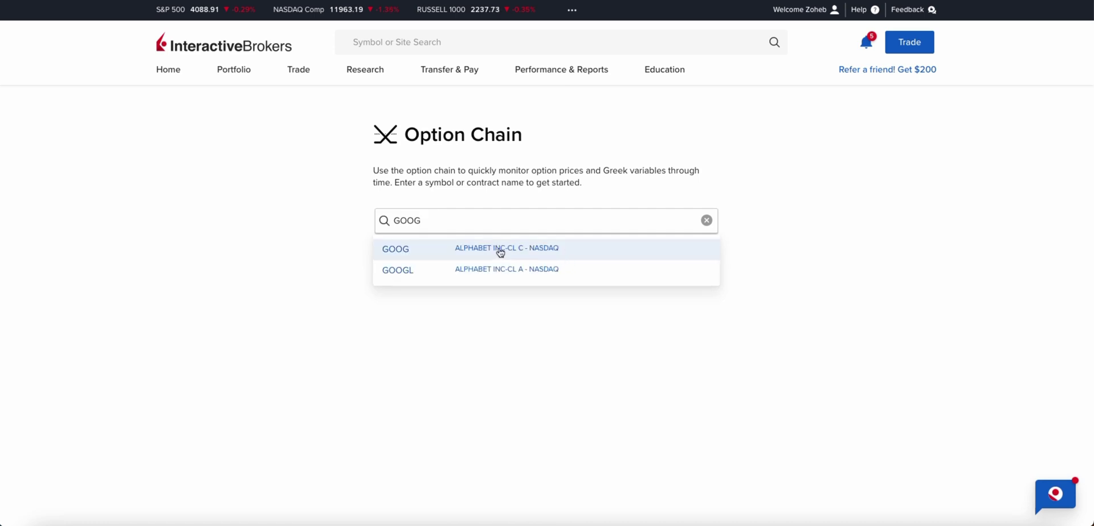
pyautogui.click(499, 251)
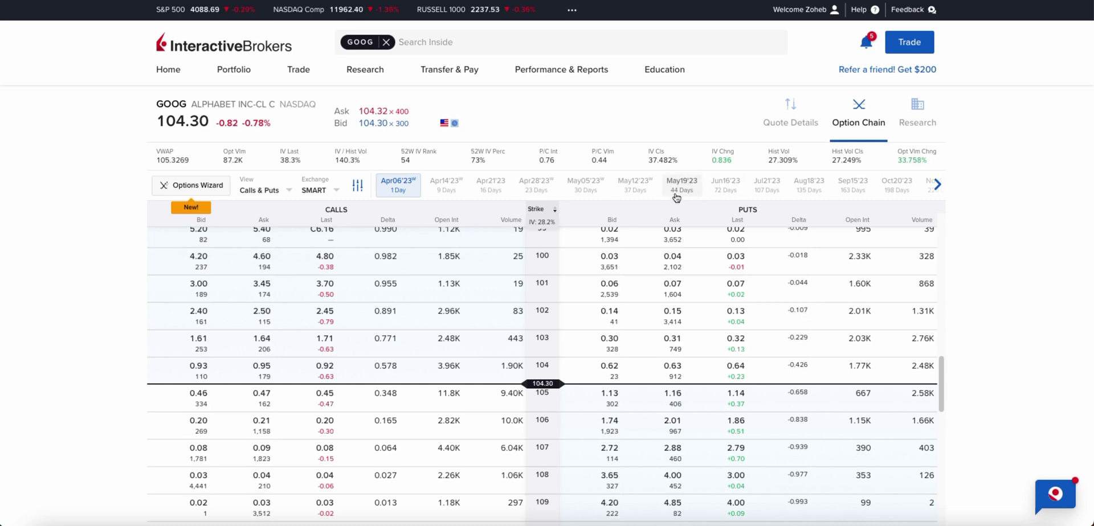
# Switch the GOOG option chain to the May19'23 expiration.
pyautogui.click(681, 193)
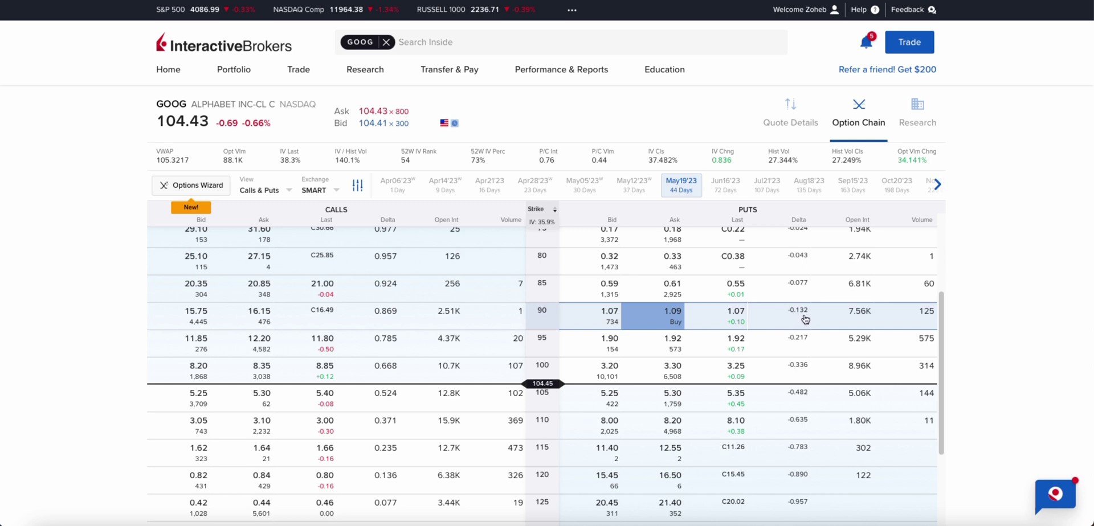
# Stage a sale of one GOOG May19'23 90 put from its bid, for a $1.09 credit.
pyautogui.click(602, 317)
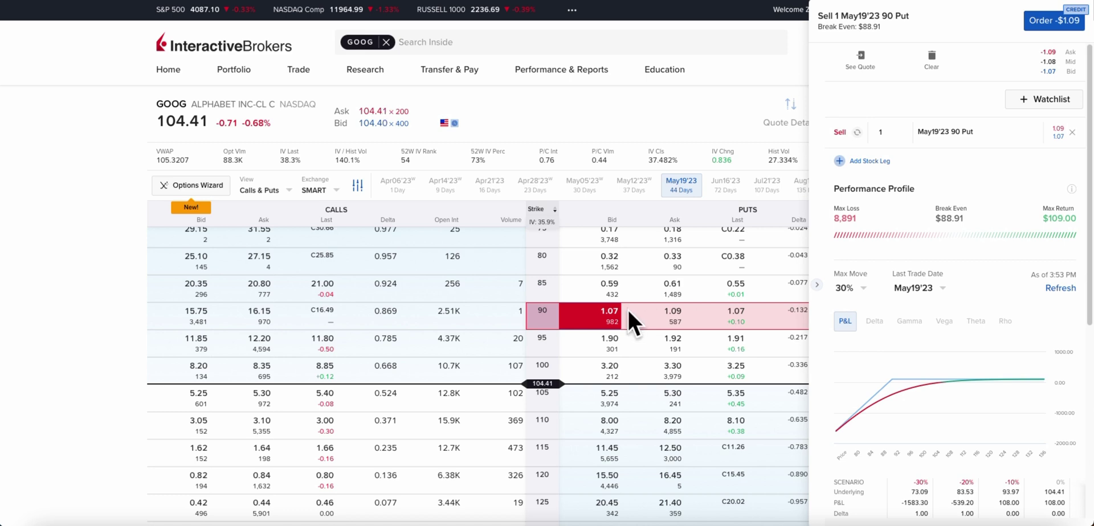
pyautogui.scroll(-1, 420, 283)
pyautogui.scroll(-2, 422, 285)
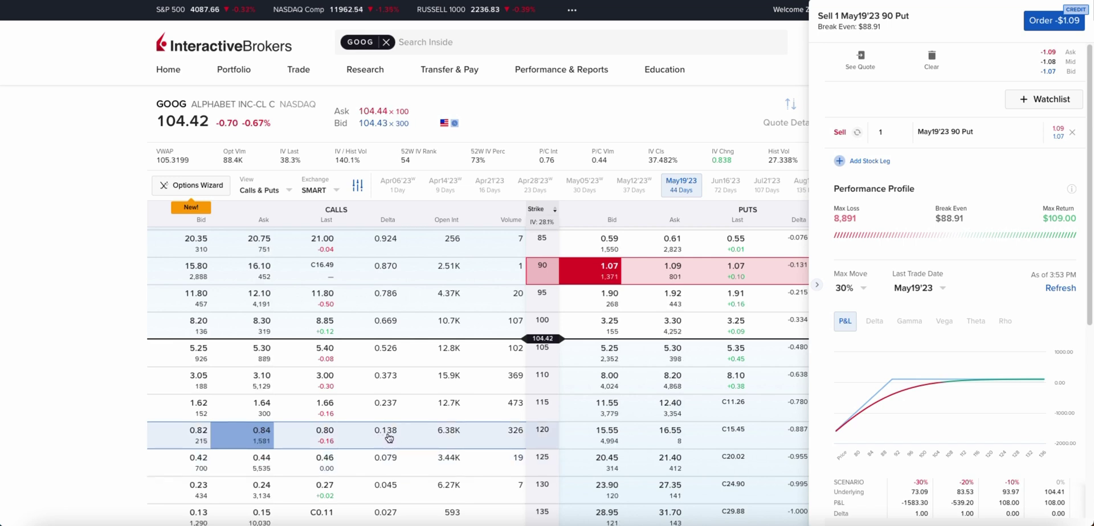
# Add selling one May19'23 120 call as the second leg, for a $1.88 total credit.
pyautogui.click(184, 436)
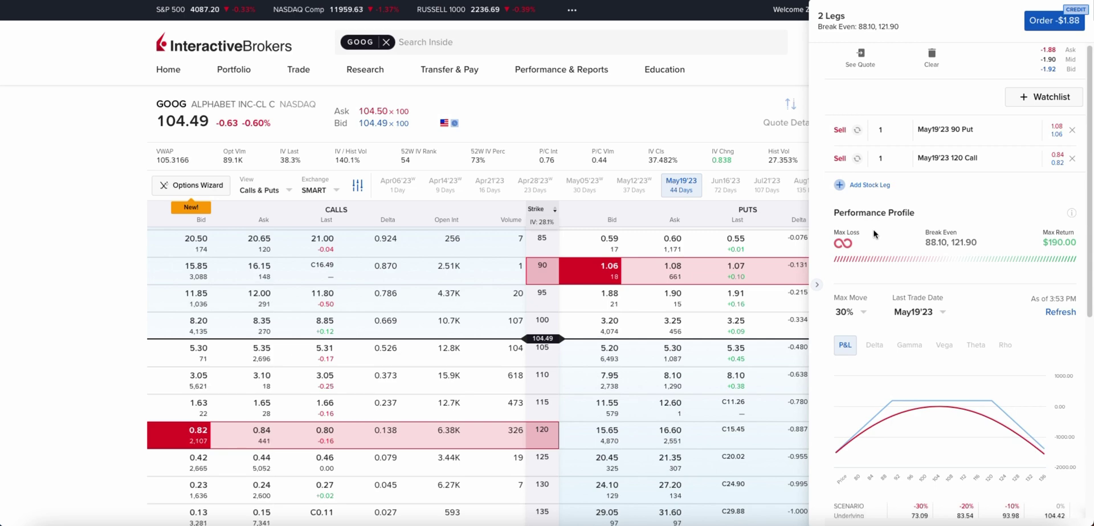
pyautogui.scroll(-3, 870, 237)
pyautogui.scroll(-2, 870, 232)
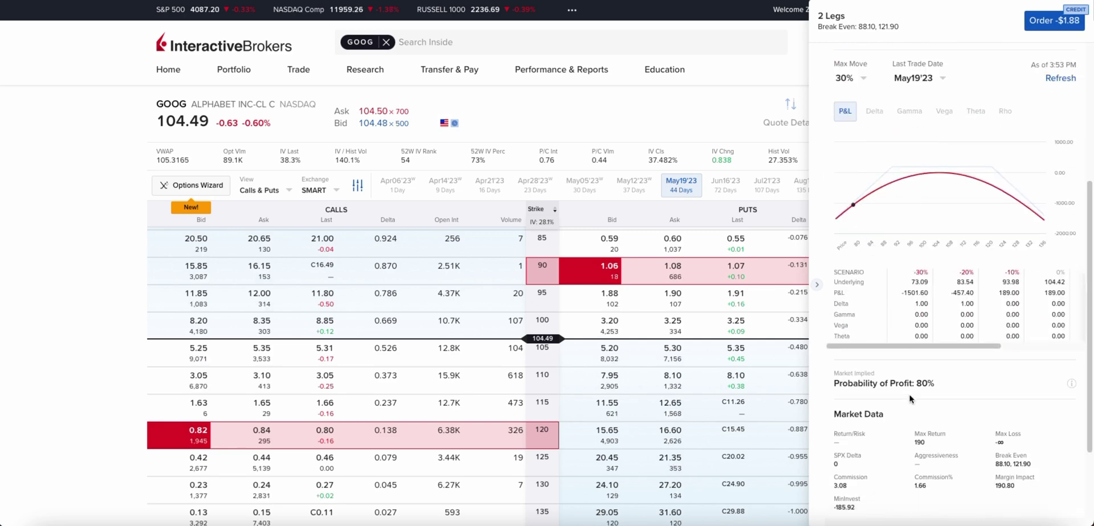
pyautogui.moveTo(858, 383); pyautogui.dragTo(943, 385)
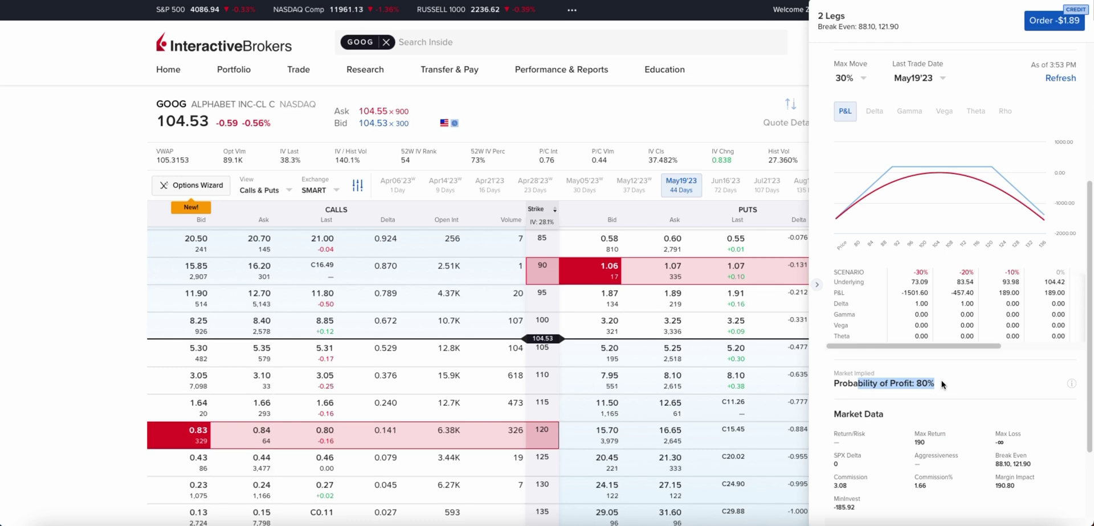
pyautogui.scroll(4, 942, 385)
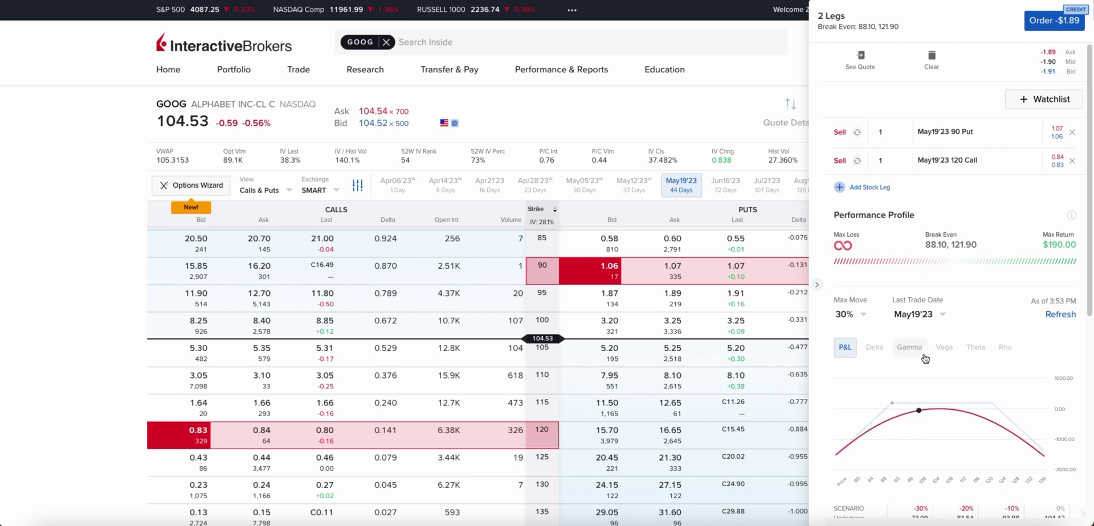
pyautogui.scroll(-1, 923, 357)
pyautogui.scroll(1, 922, 357)
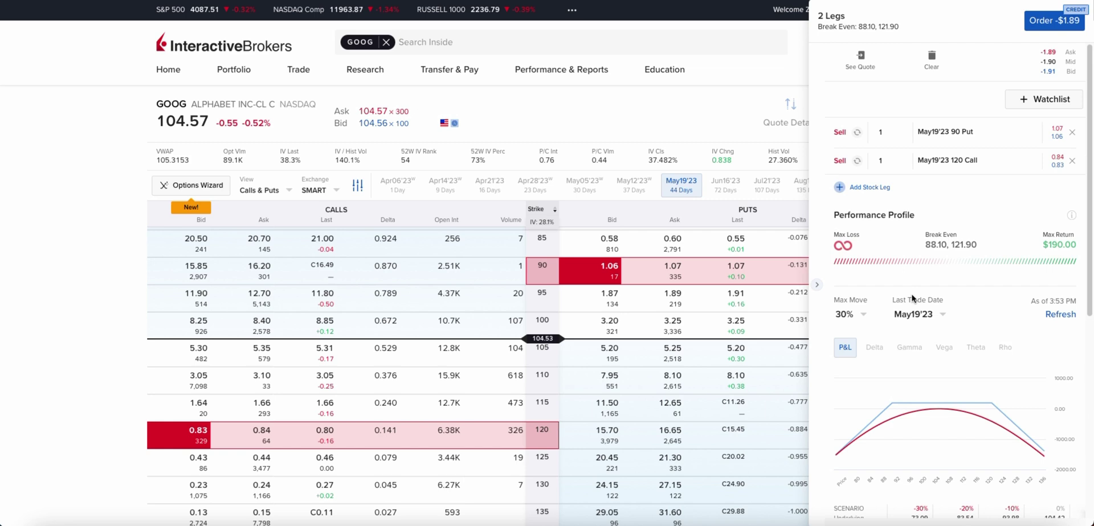
pyautogui.scroll(-1, 912, 299)
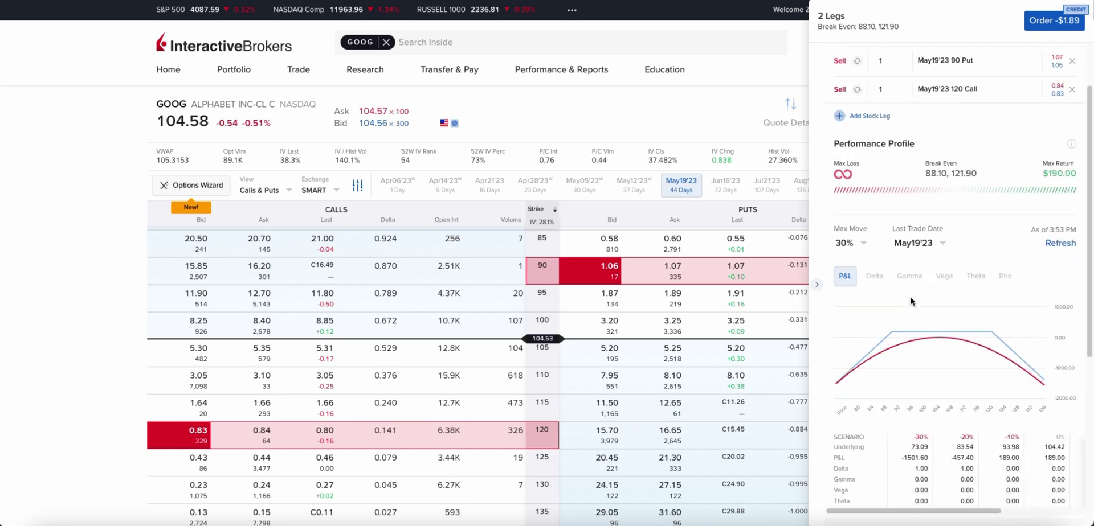
pyautogui.scroll(-1, 911, 313)
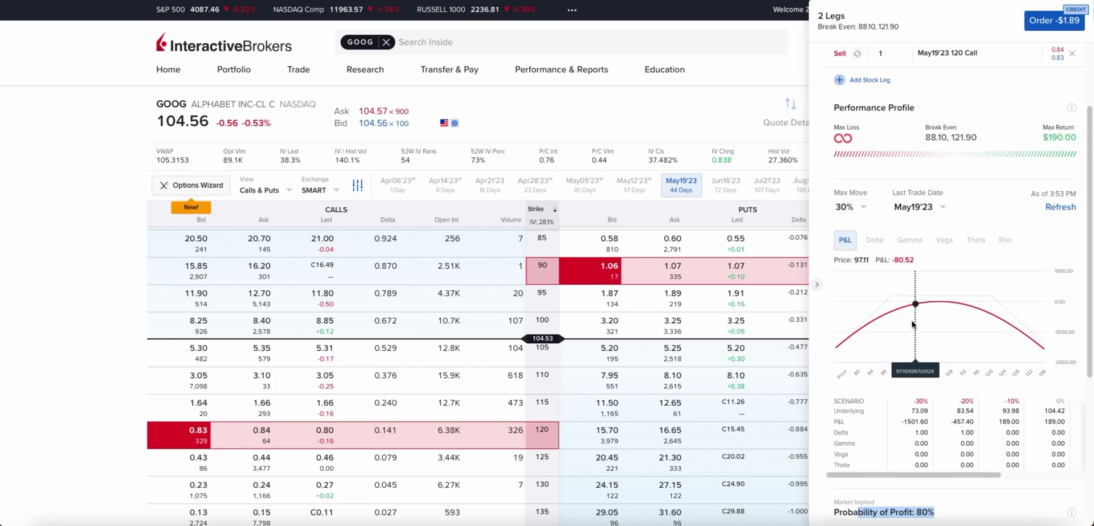
pyautogui.scroll(-4, 912, 325)
pyautogui.click(857, 354)
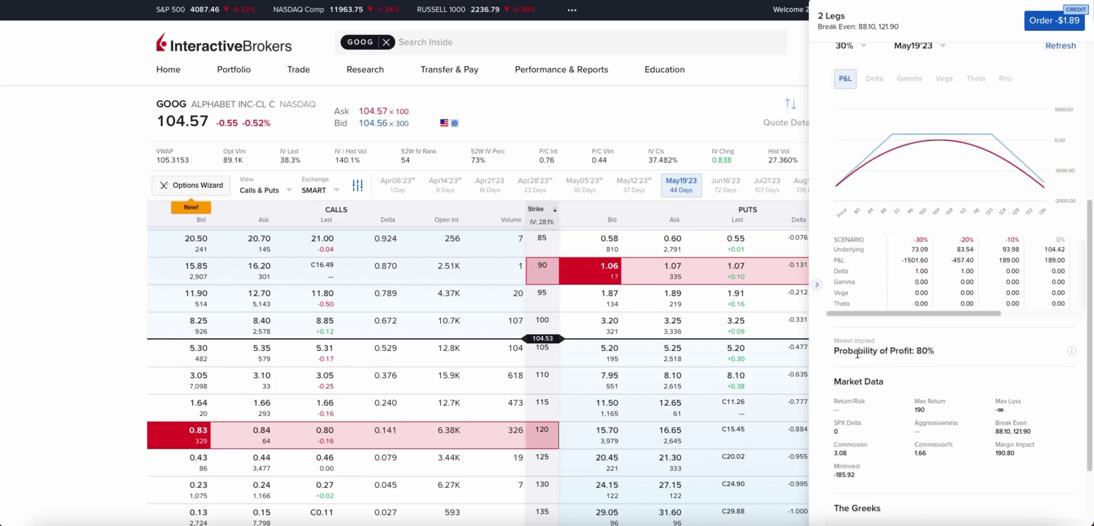
pyautogui.moveTo(857, 354); pyautogui.dragTo(967, 349)
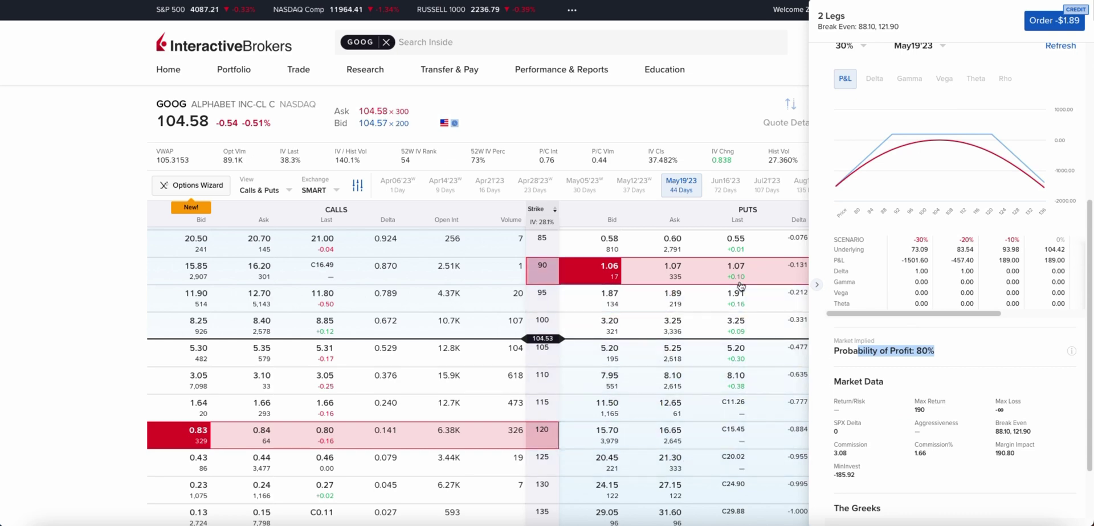
pyautogui.scroll(6, 920, 347)
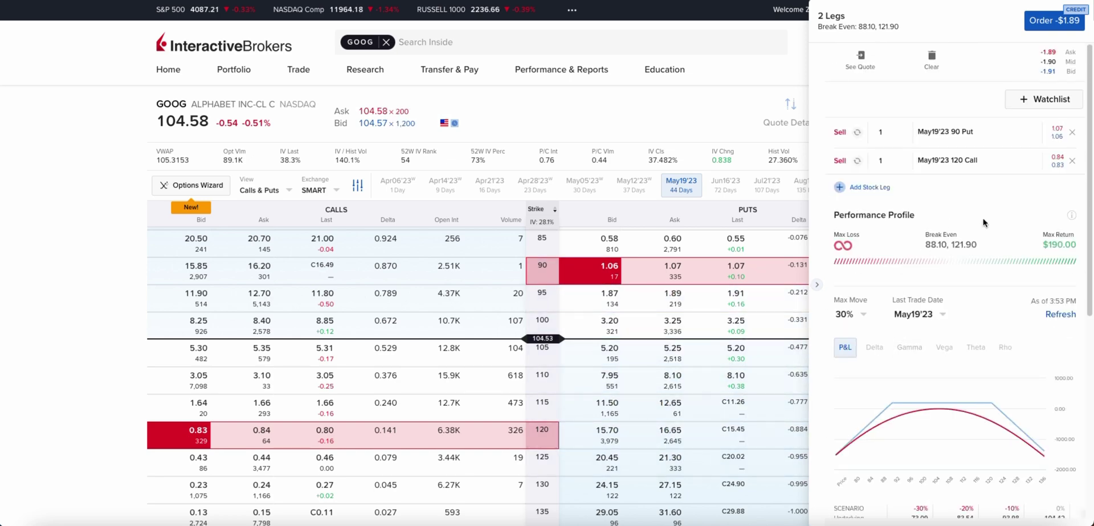
# Open the May 90/120 Short Strangle ticket and check both legs, with Limit order type at -1.88.
pyautogui.click(1058, 23)
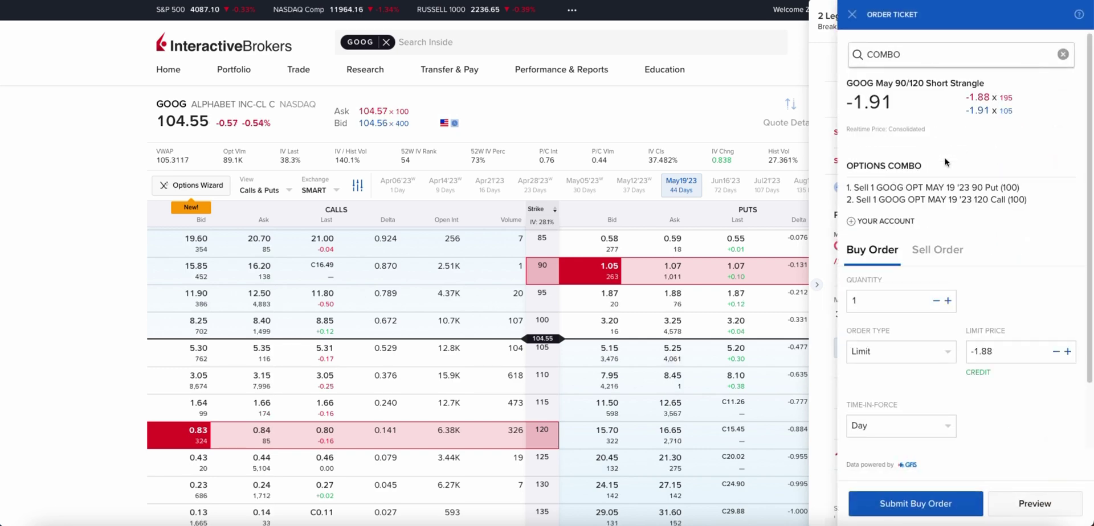
pyautogui.moveTo(865, 188); pyautogui.dragTo(1017, 189)
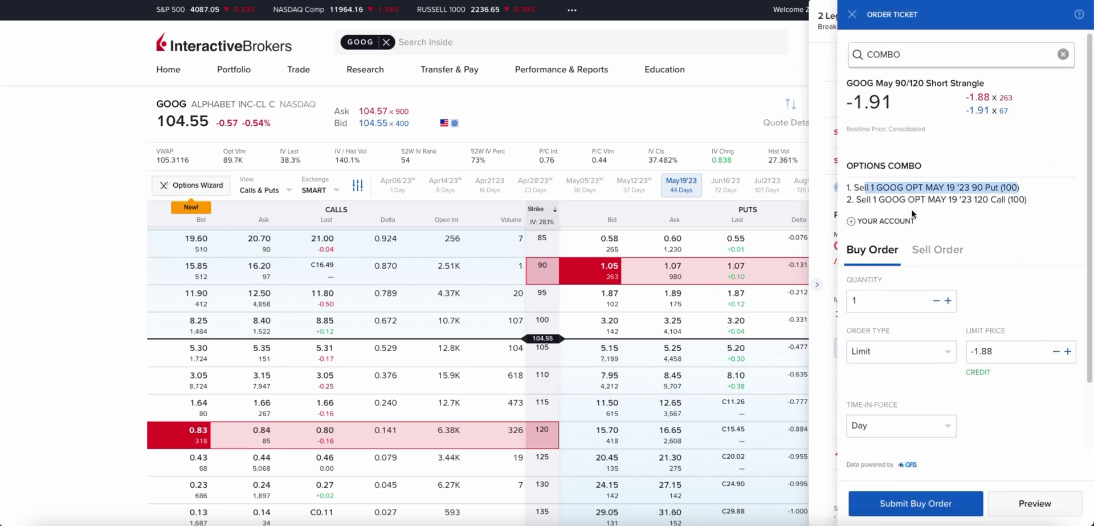
pyautogui.moveTo(870, 200); pyautogui.dragTo(984, 199)
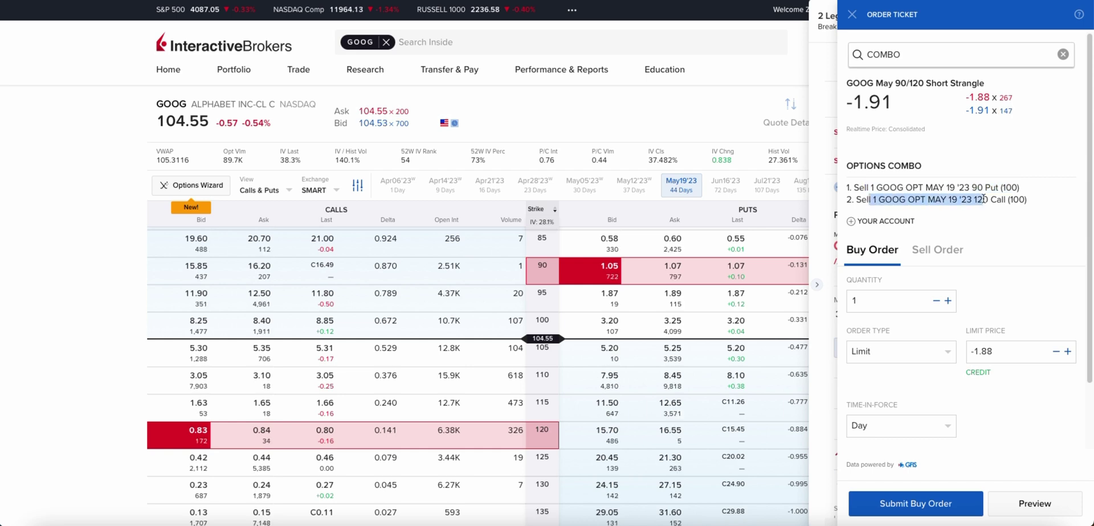
pyautogui.scroll(-1, 985, 285)
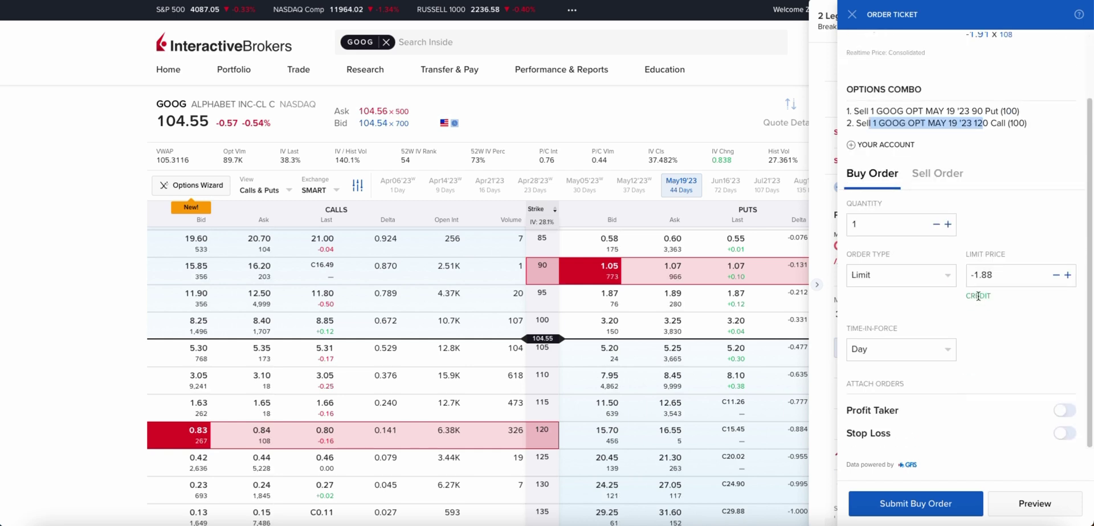
pyautogui.scroll(1, 984, 336)
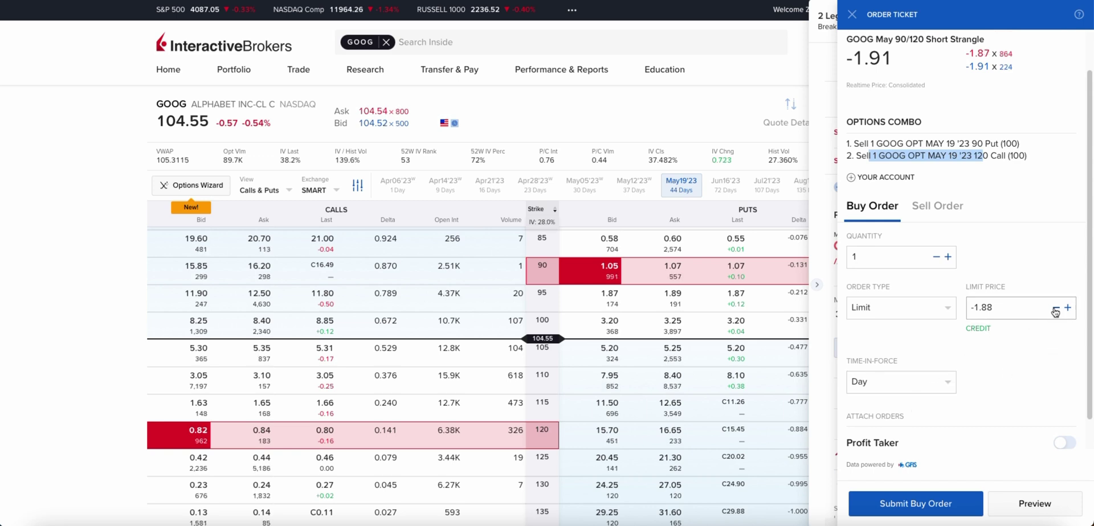
pyautogui.click(882, 308)
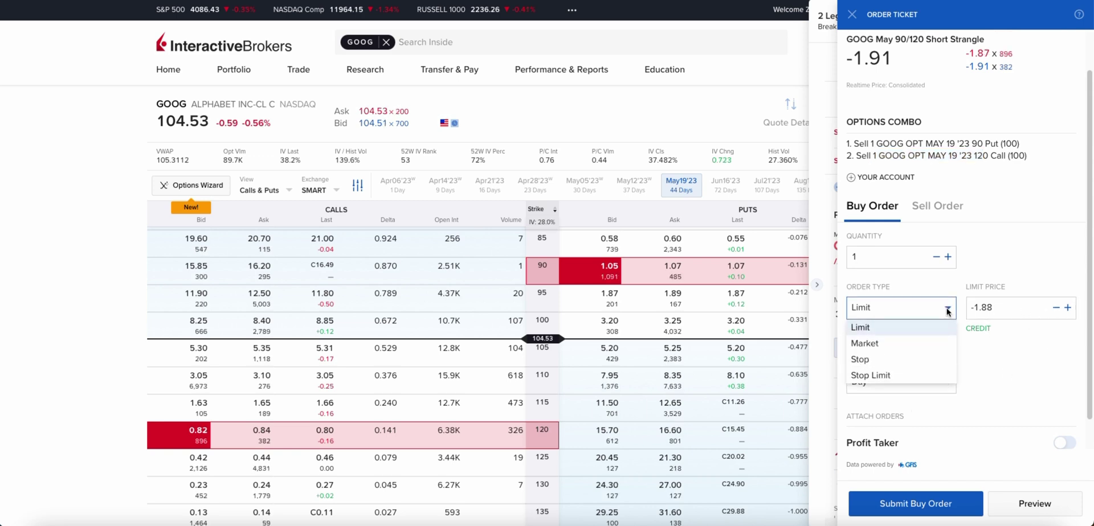
pyautogui.click(865, 325)
pyautogui.click(1024, 309)
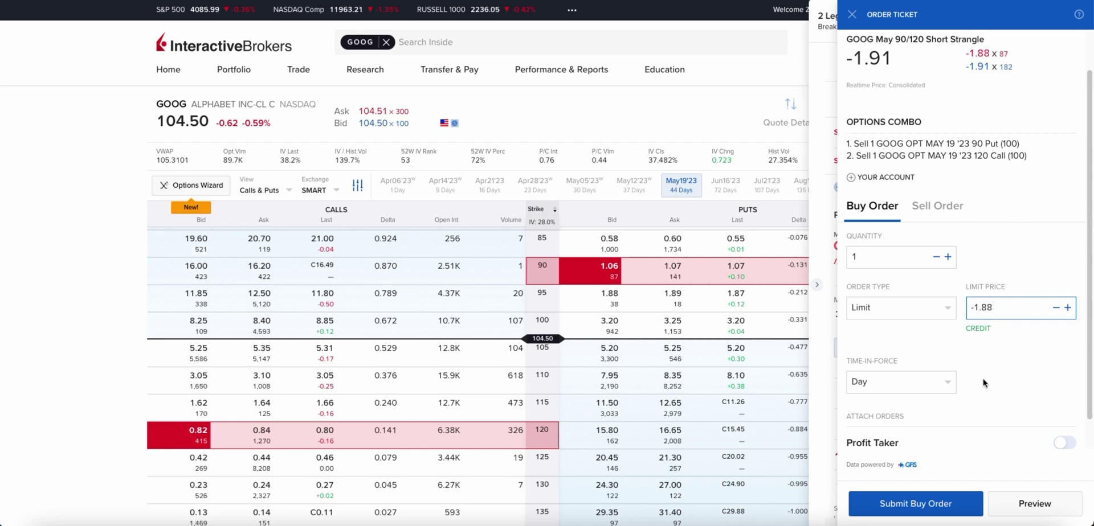
# Submit the strangle order and accept the price-cap warning, muting it for the future.
pyautogui.click(926, 506)
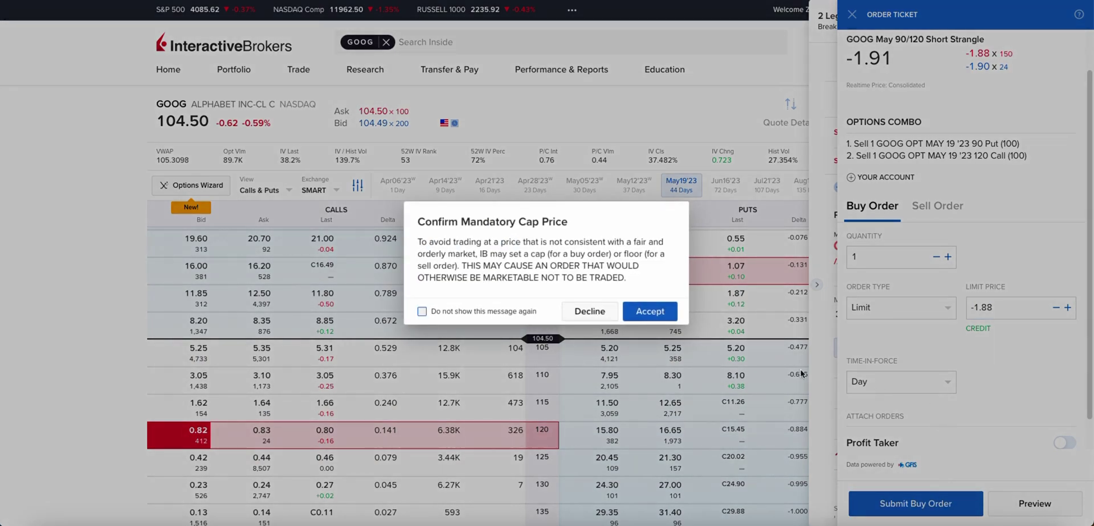
pyautogui.click(477, 312)
pyautogui.click(634, 319)
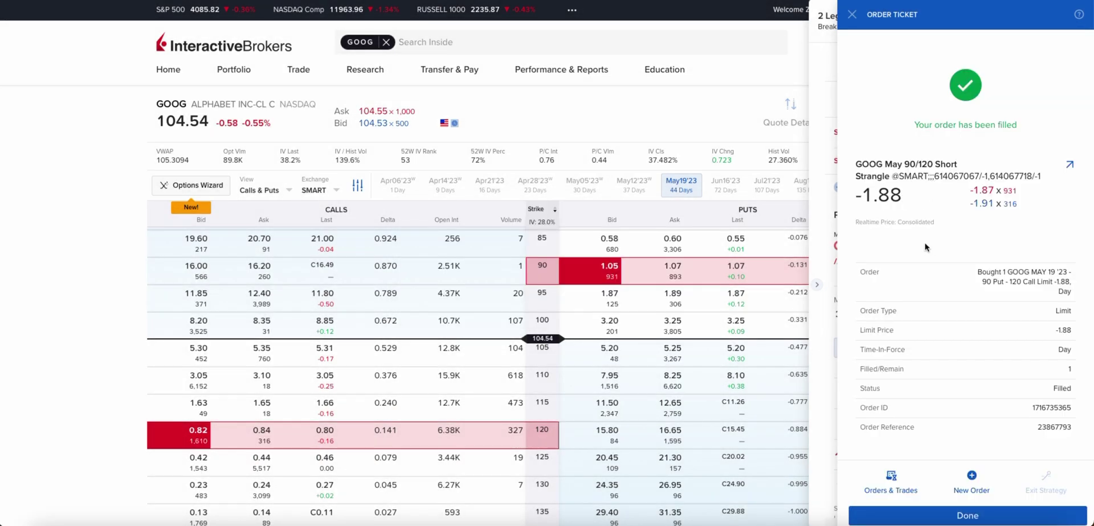